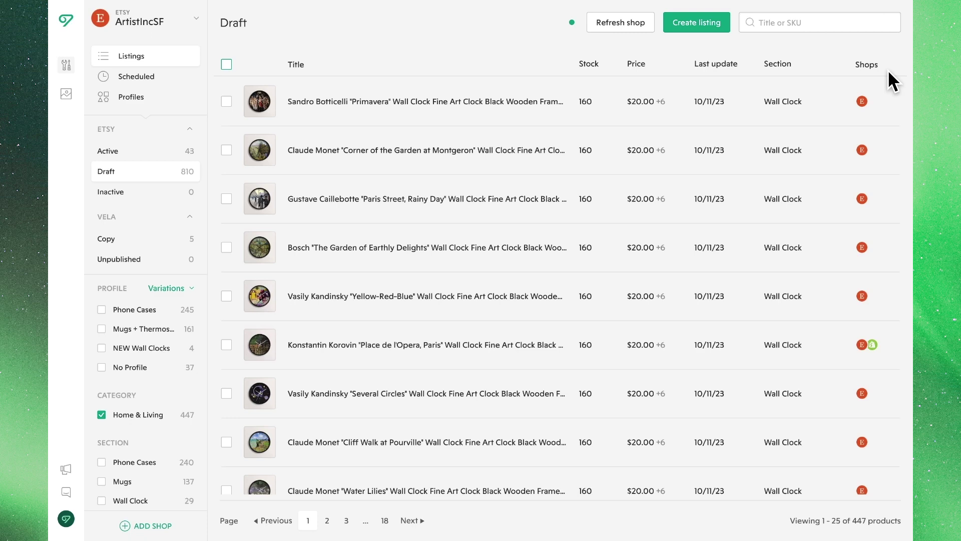
# Step: Copy the Sandro Botticelli "Primavera" wall clock draft to the MidCenturyModern4U shop
pyautogui.moveTo(867, 77)
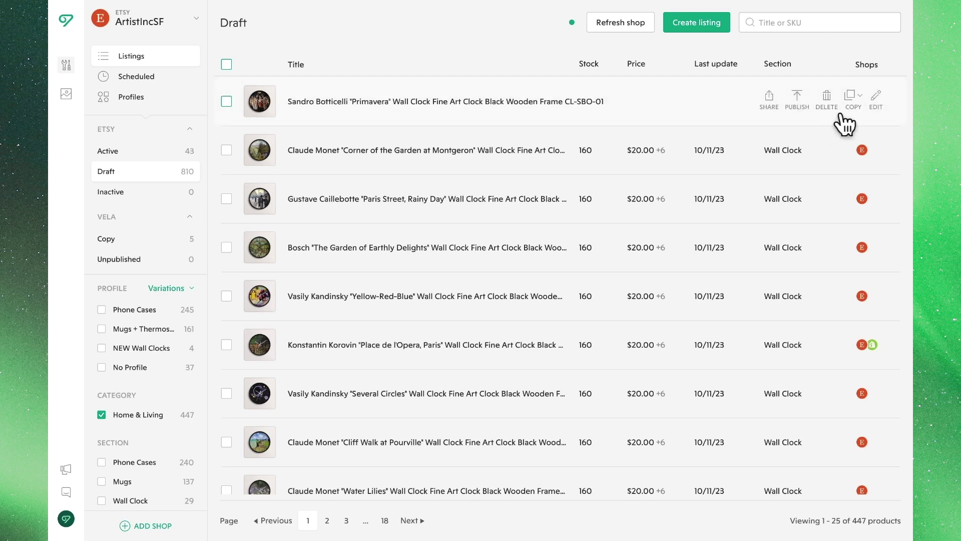
pyautogui.click(853, 102)
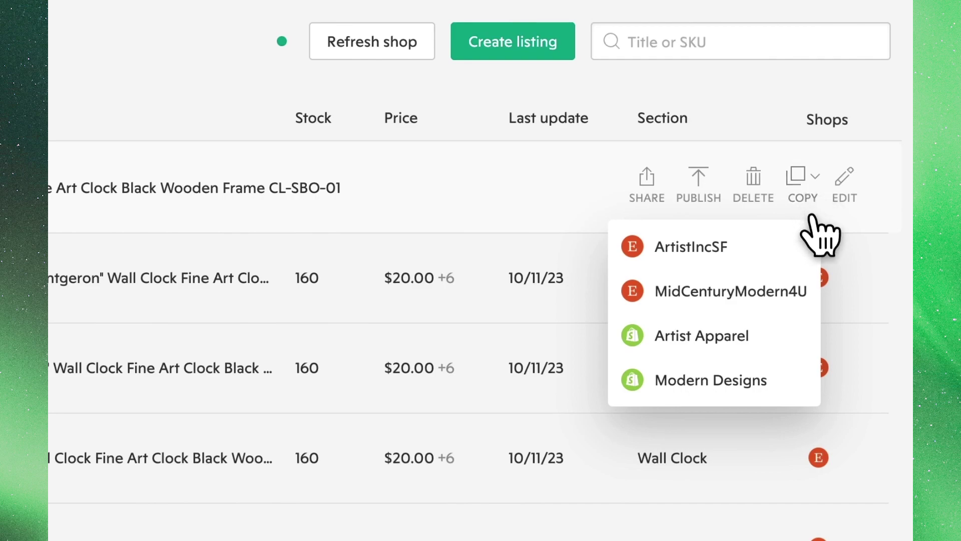
pyautogui.click(813, 300)
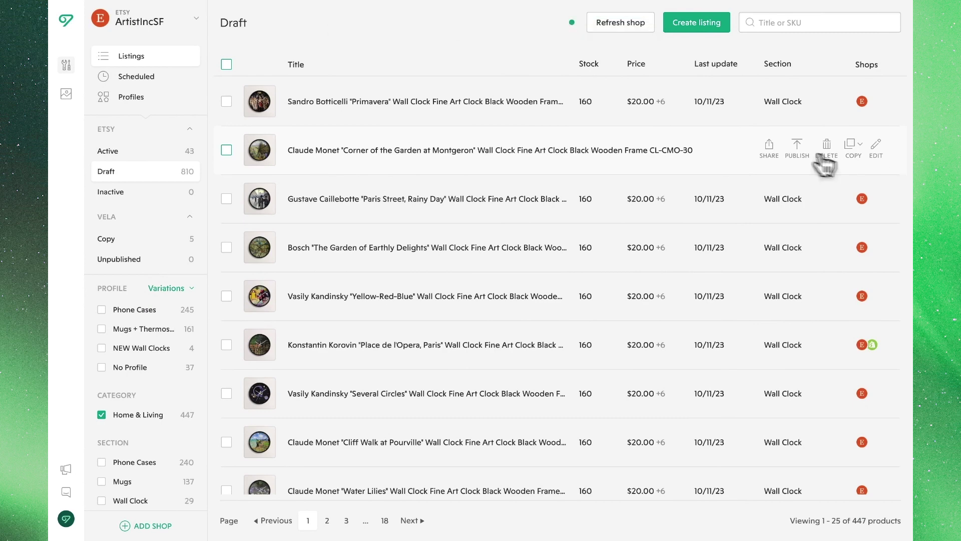
# Step: Copy all 25 draft listings on this page to MidCenturyModern4U and open that shop's copied listings
pyautogui.click(227, 64)
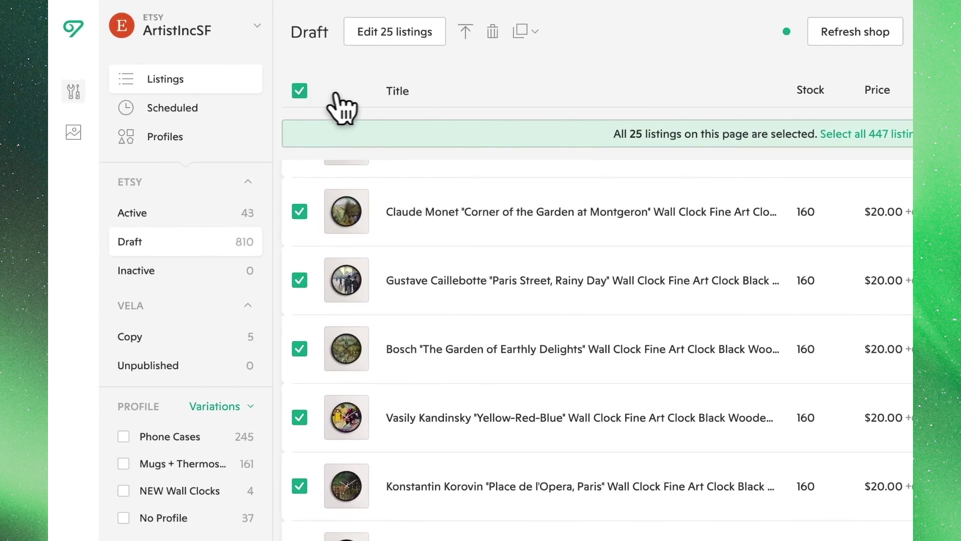
pyautogui.click(529, 36)
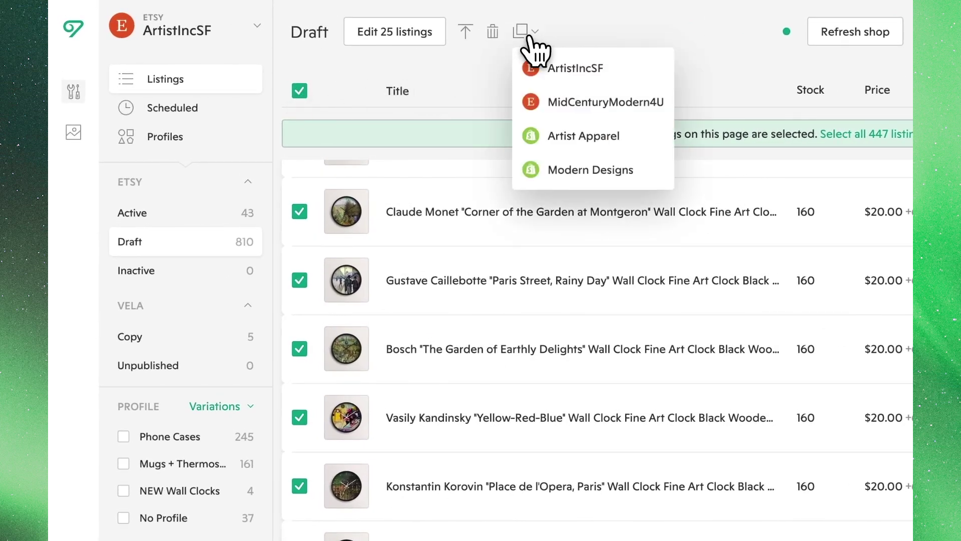
pyautogui.click(622, 107)
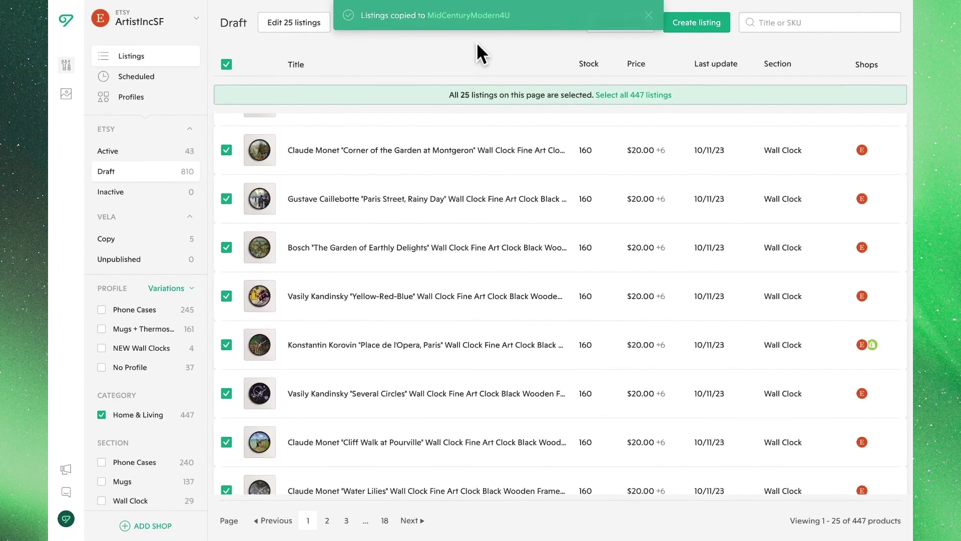
pyautogui.click(484, 17)
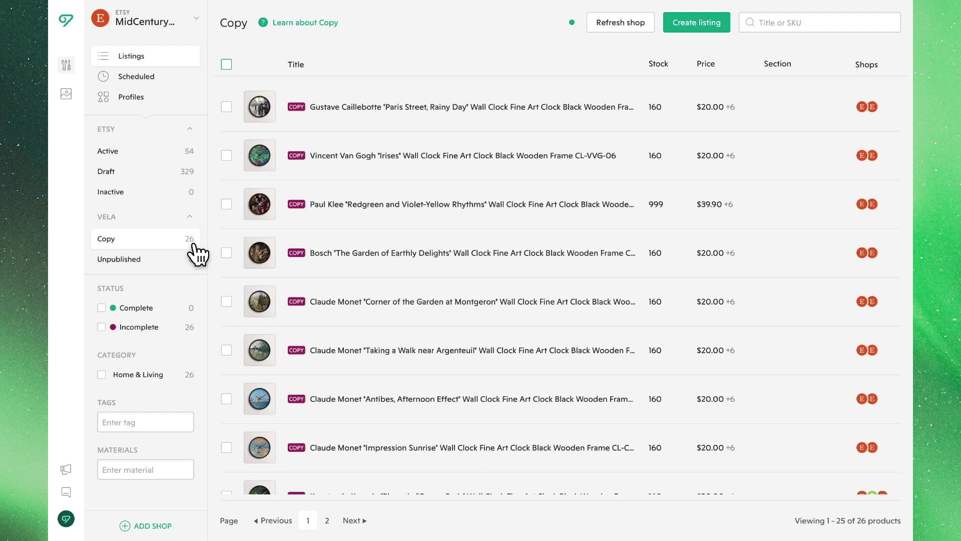
# Step: Set the Gustave Caillebotte copy's MidCenturyModern4U shipping profile to "fixed" and check the ArtistIncSF shipping settings for comparison
pyautogui.moveTo(404, 132)
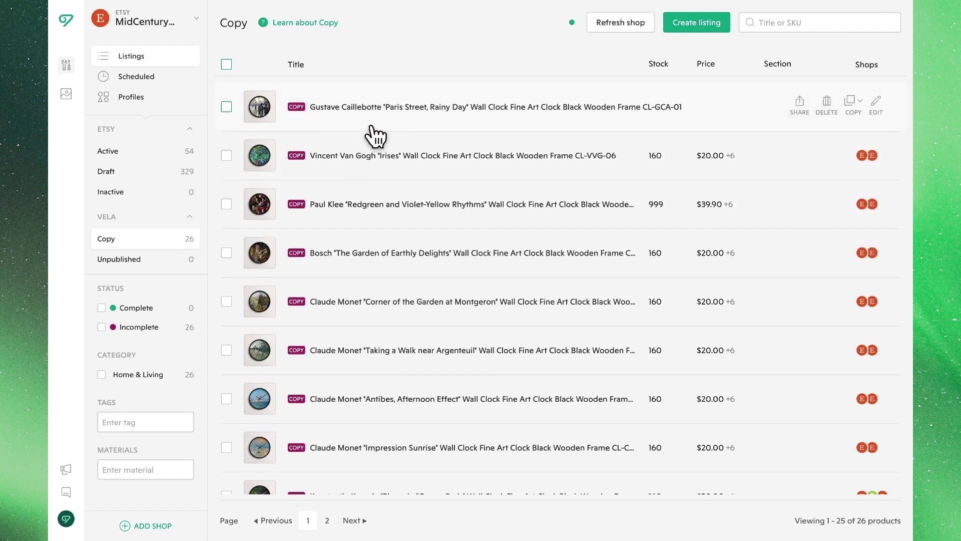
pyautogui.click(374, 122)
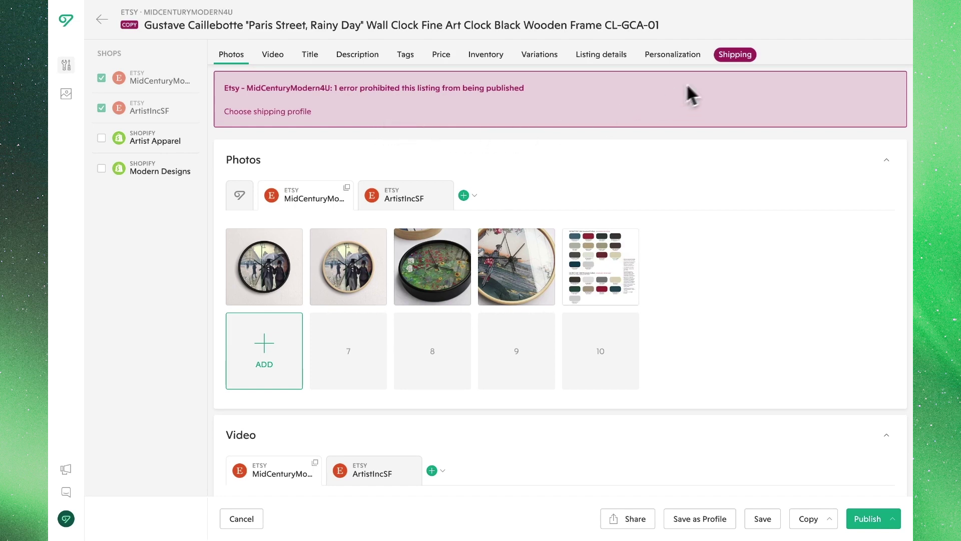
pyautogui.click(731, 61)
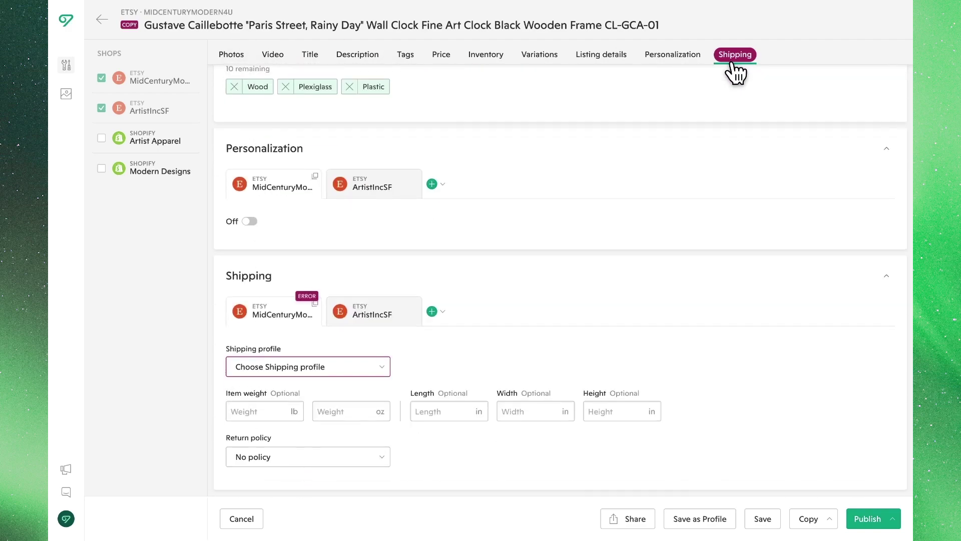
pyautogui.click(381, 366)
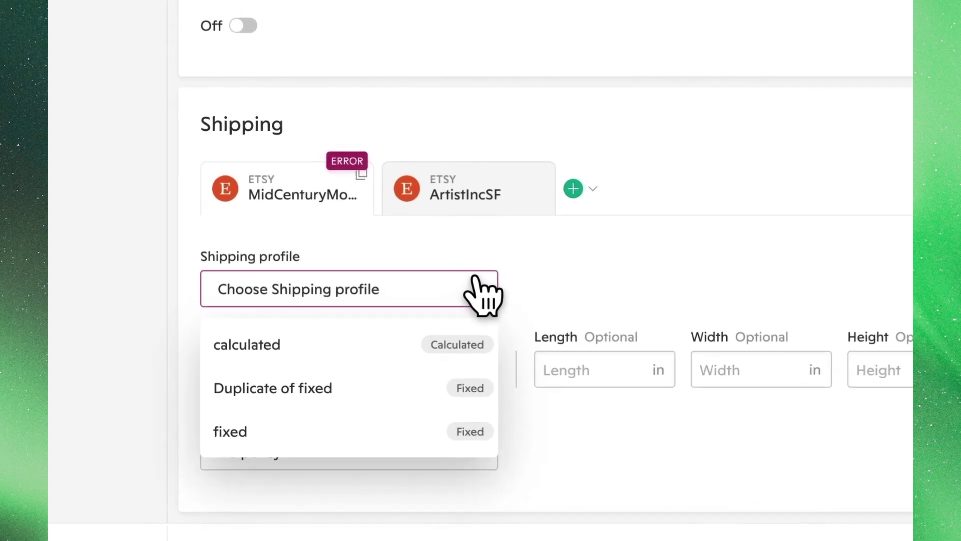
pyautogui.click(470, 433)
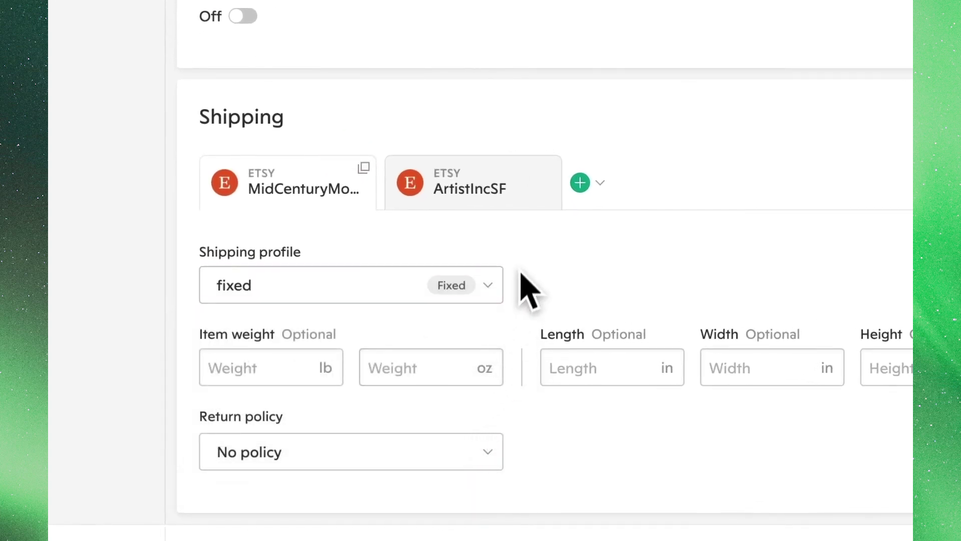
pyautogui.click(529, 200)
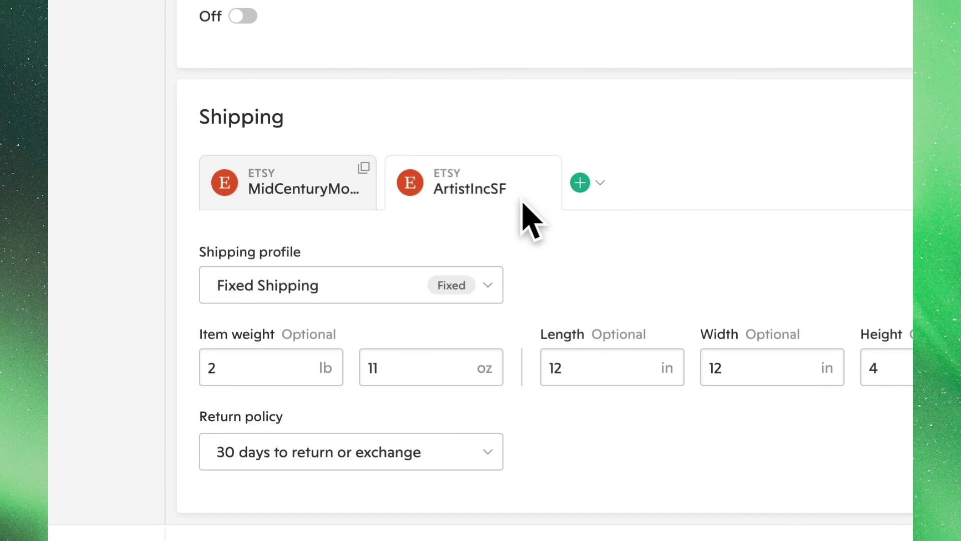
pyautogui.click(349, 204)
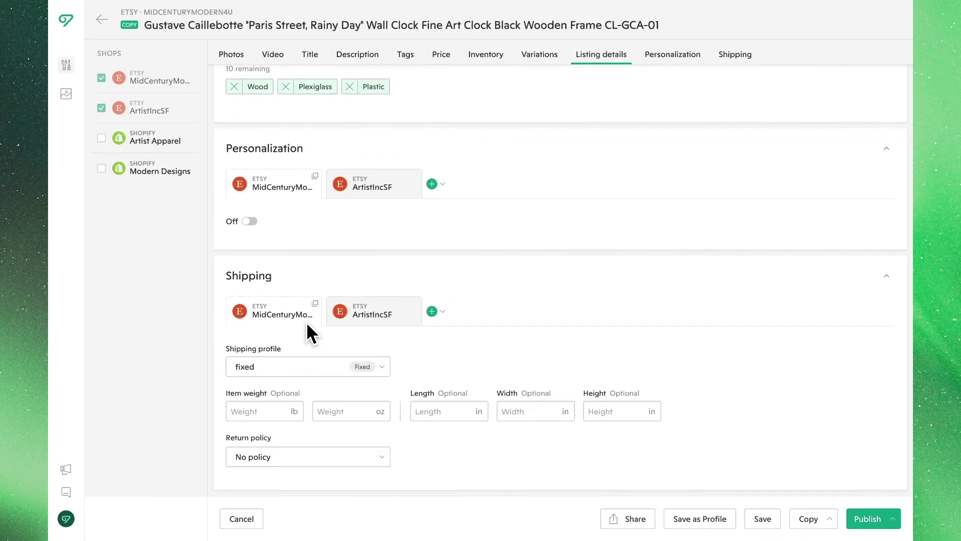
pyautogui.click(102, 139)
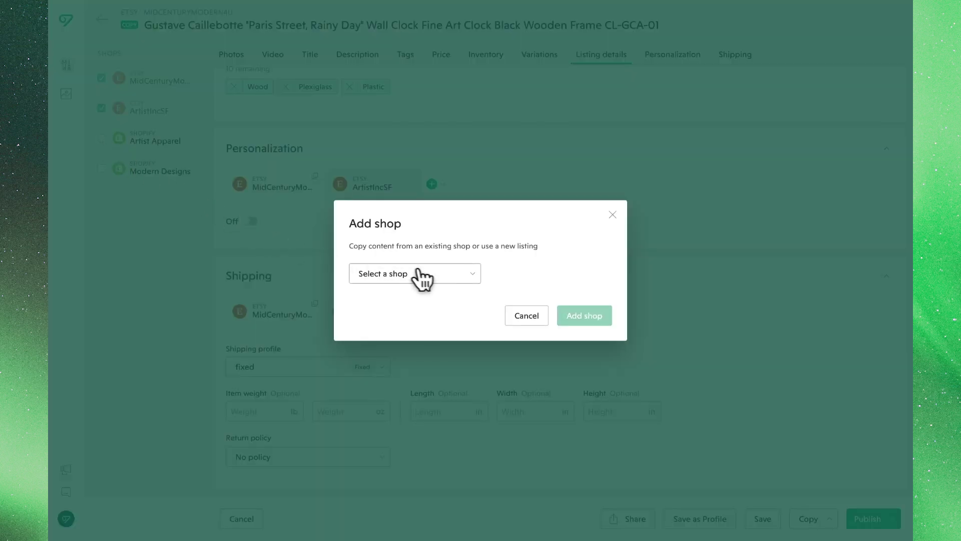
pyautogui.click(440, 275)
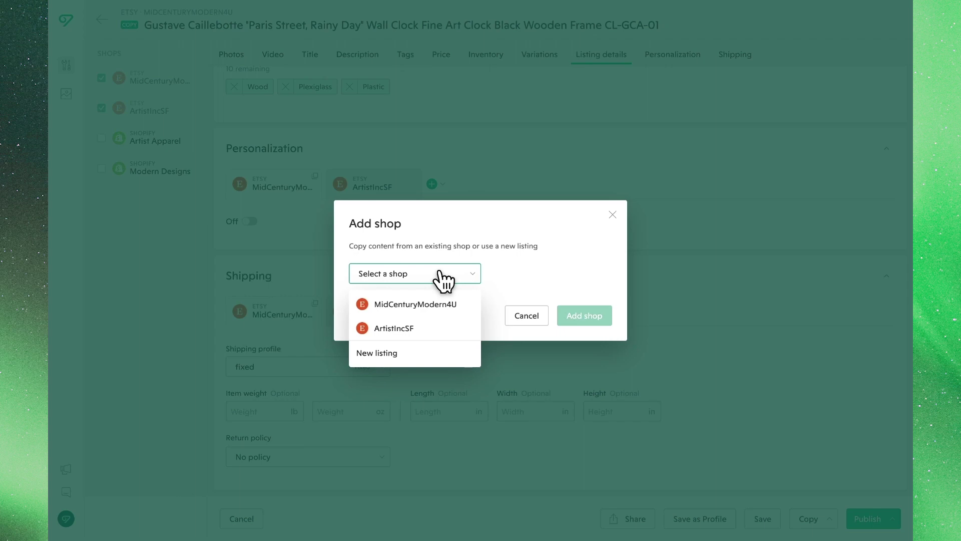
pyautogui.click(441, 274)
pyautogui.click(521, 315)
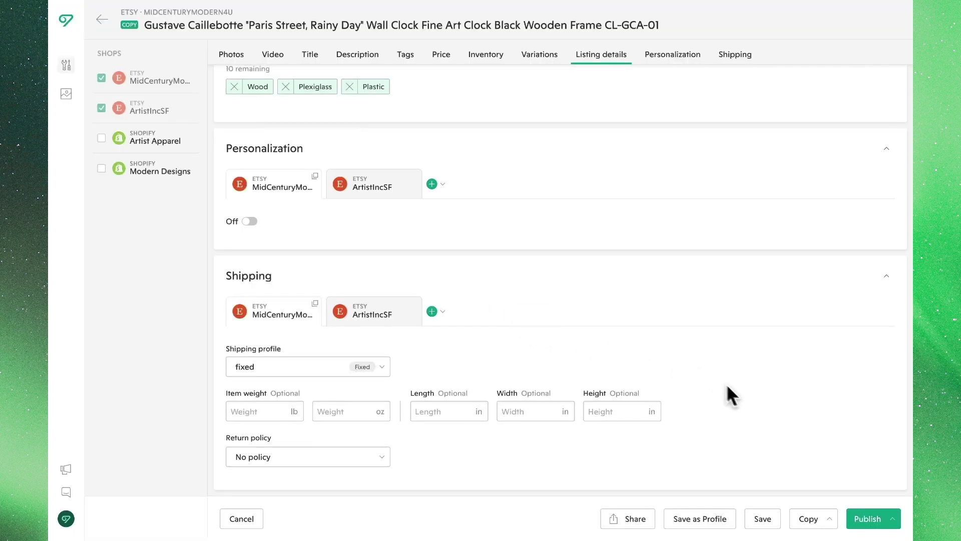
# Step: Publish the Gustave Caillebotte copy to MidCenturyModern4U as a draft and return to the copied listings
pyautogui.click(867, 519)
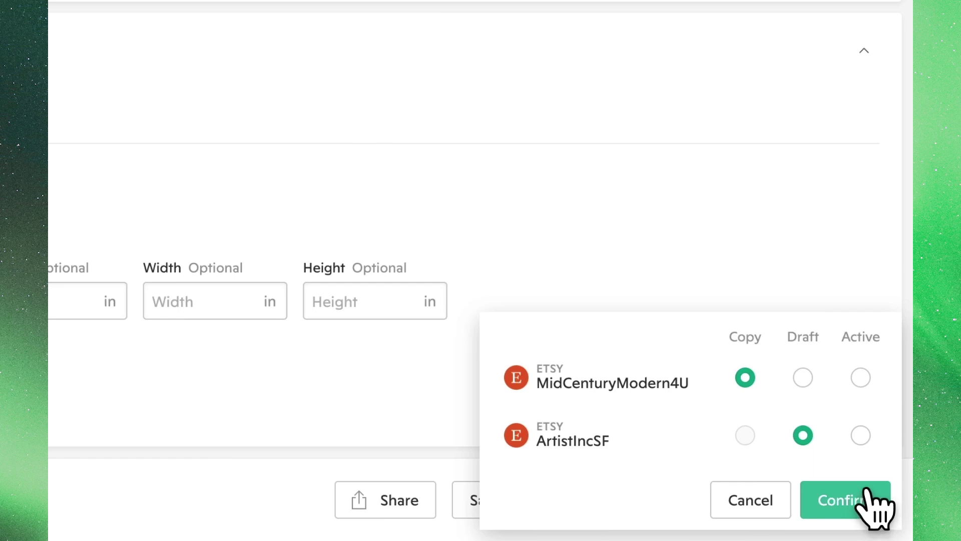
pyautogui.click(805, 384)
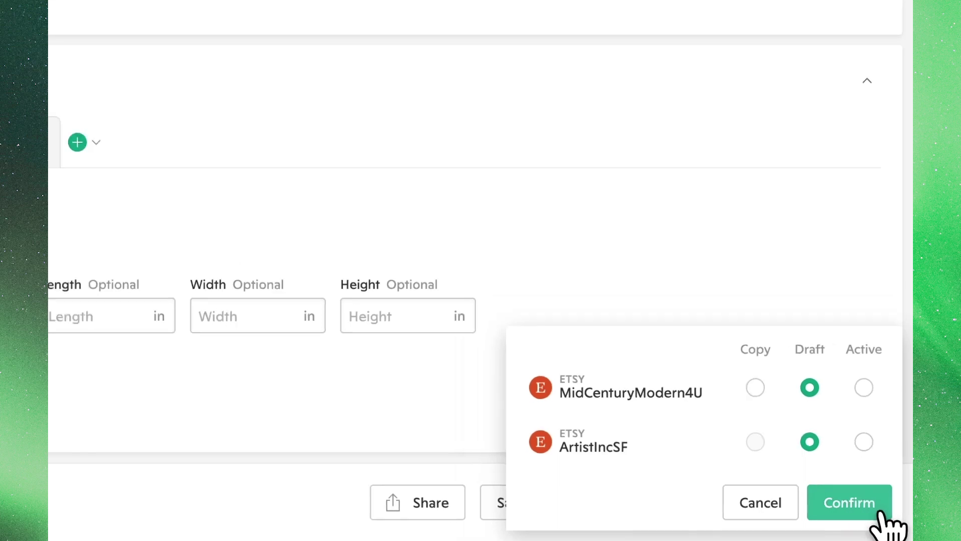
pyautogui.click(880, 513)
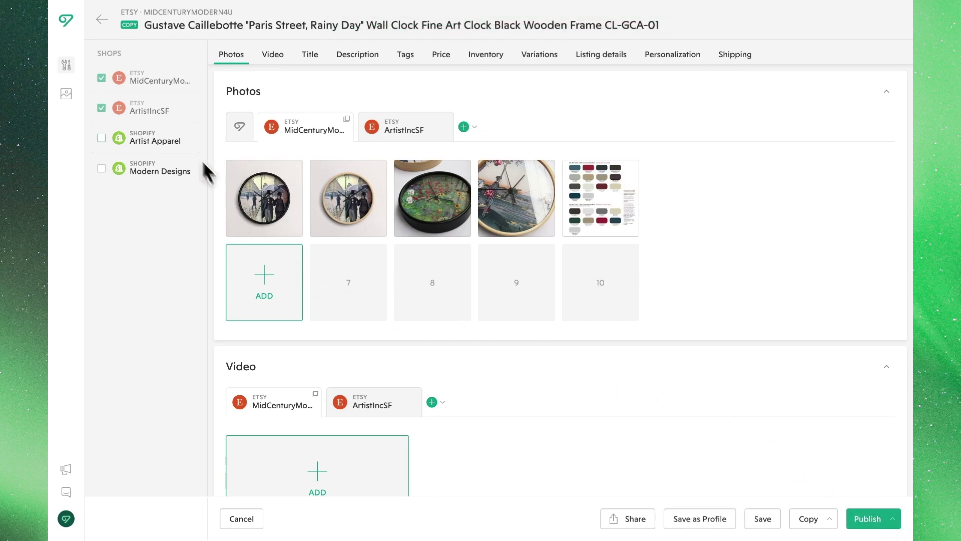
pyautogui.click(102, 21)
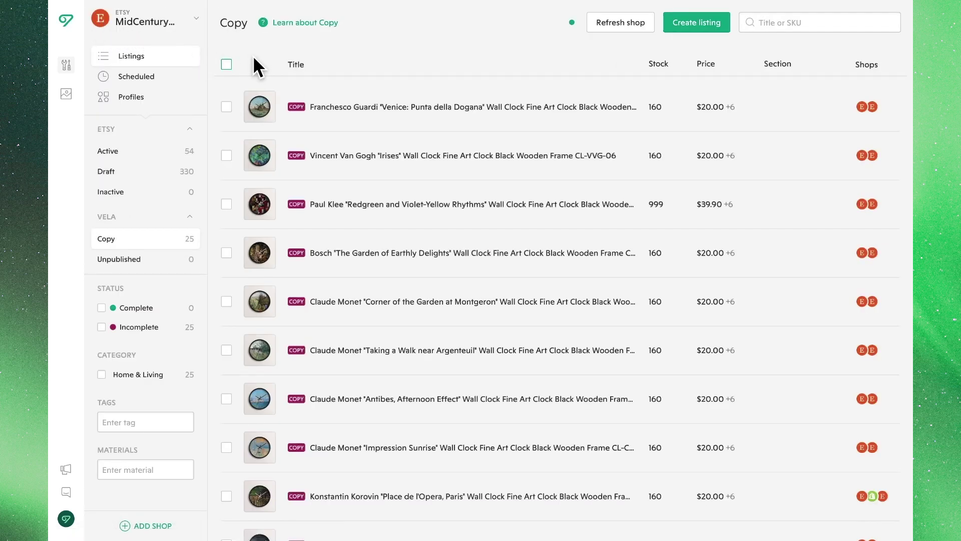
# Step: Bulk edit all 25 copied listings to use the "fixed" shipping profile, save, and return to the listings
pyautogui.click(226, 64)
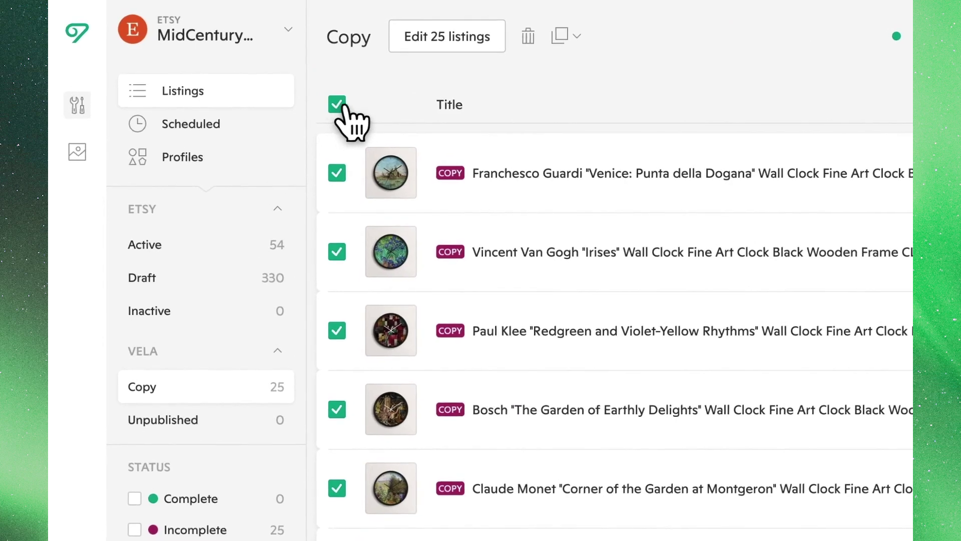
pyautogui.click(456, 46)
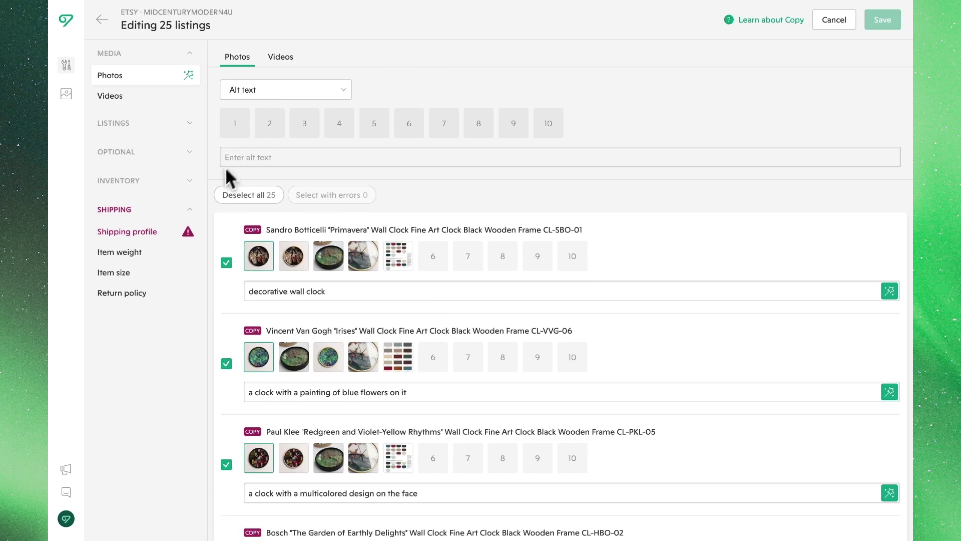
pyautogui.click(170, 233)
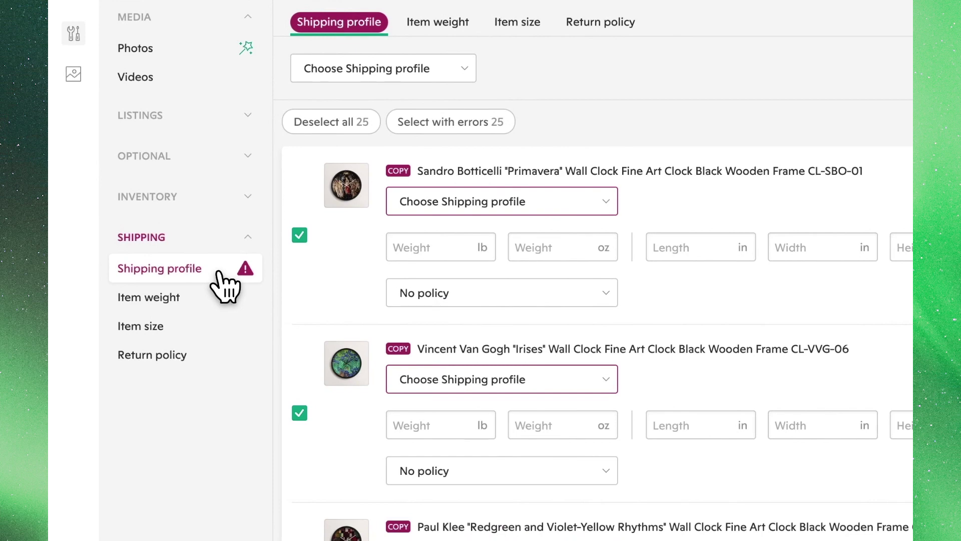
pyautogui.click(454, 74)
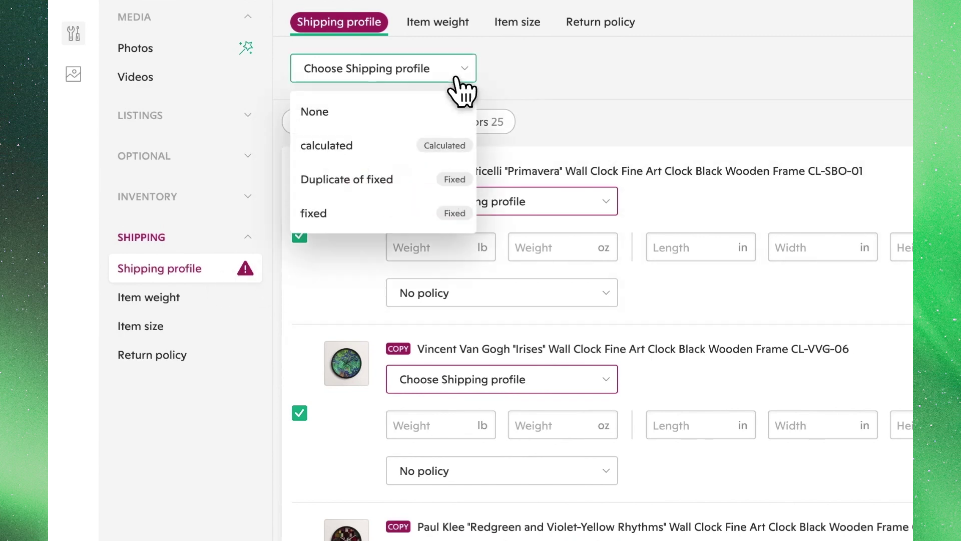
pyautogui.click(449, 221)
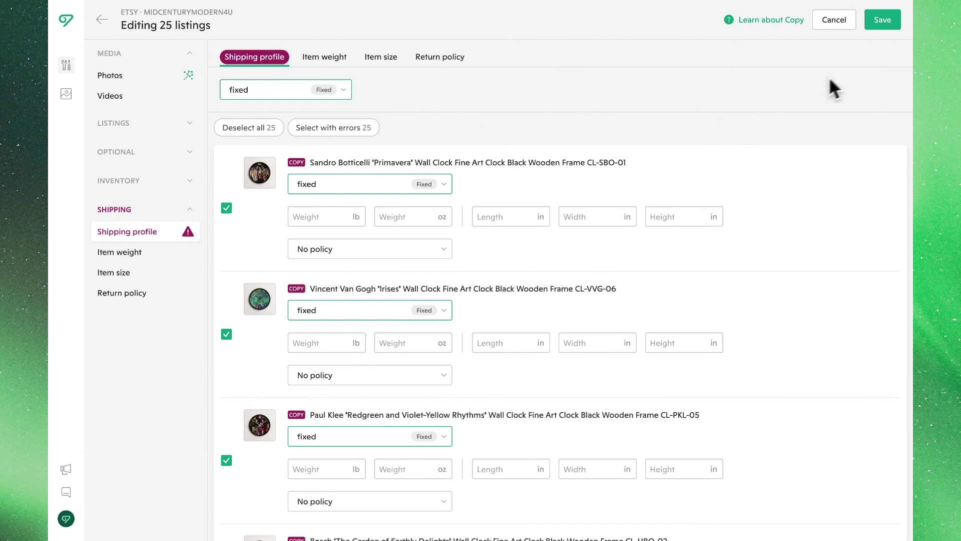
pyautogui.click(880, 31)
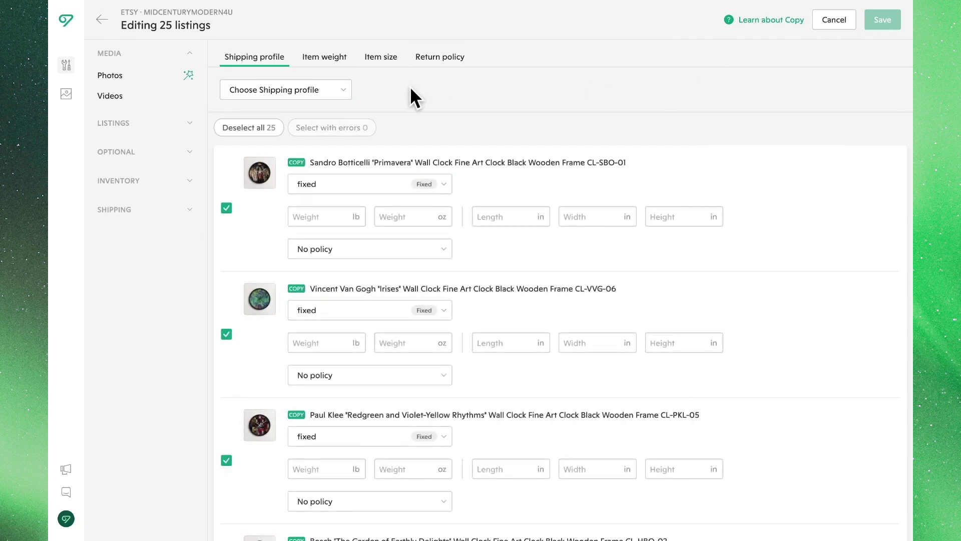
pyautogui.click(102, 20)
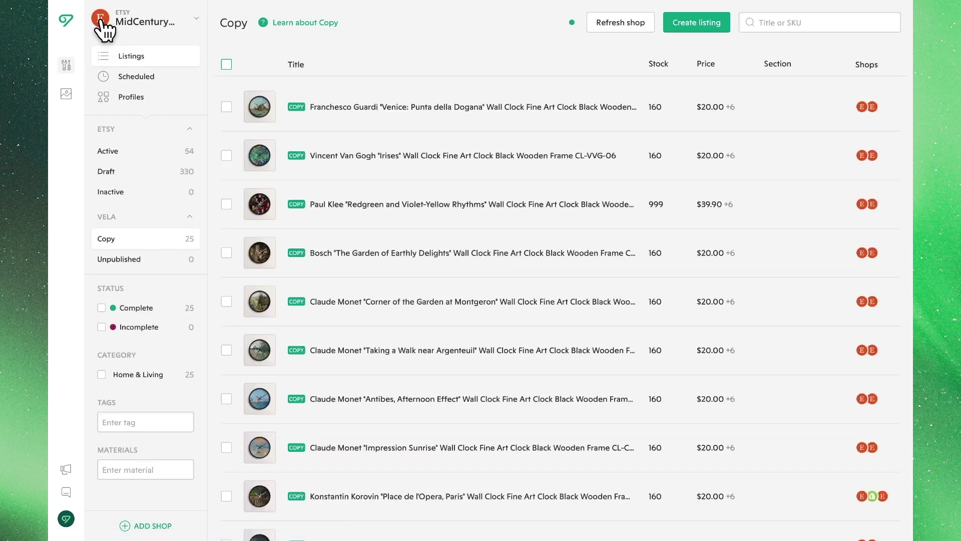
# Step: Save all 25 completed copies as drafts in the MidCenturyModern4U shop
pyautogui.click(226, 64)
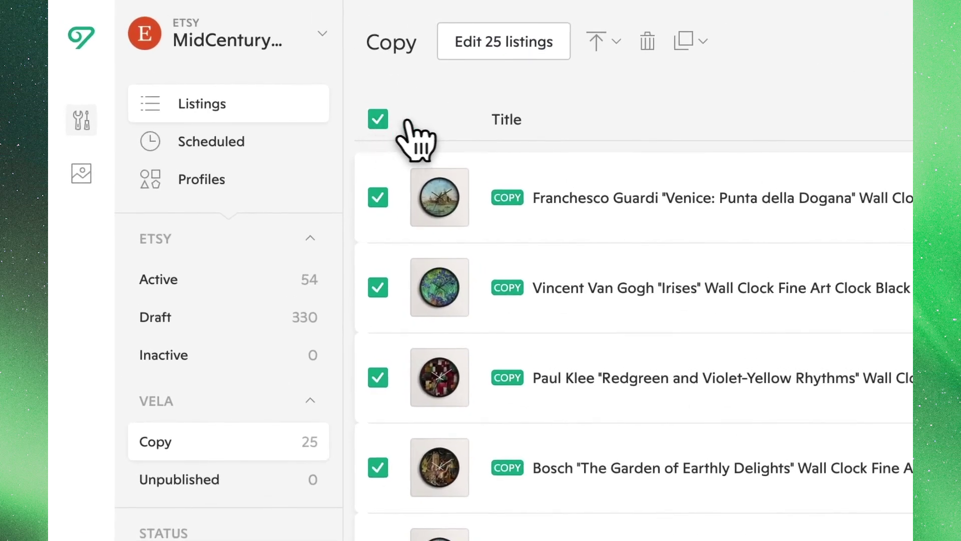
pyautogui.click(586, 40)
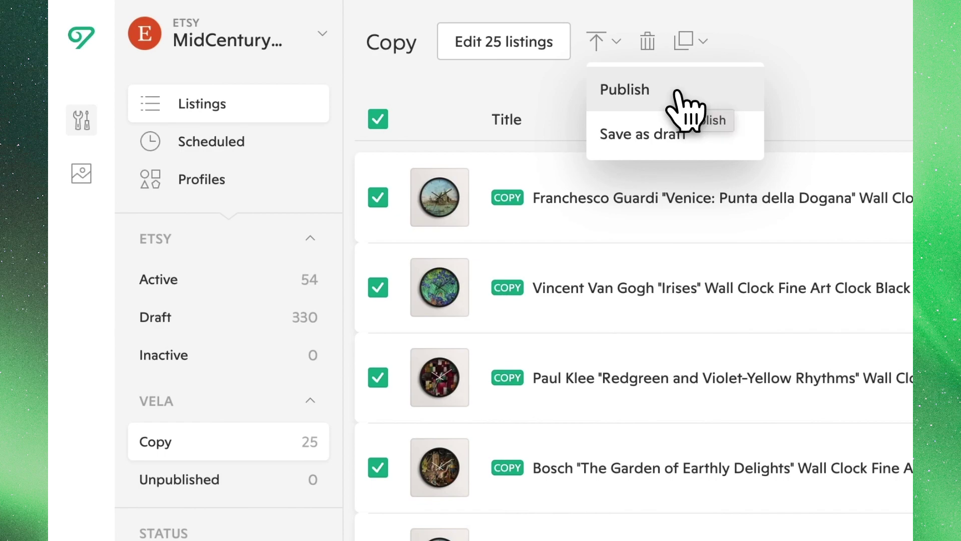
pyautogui.click(718, 133)
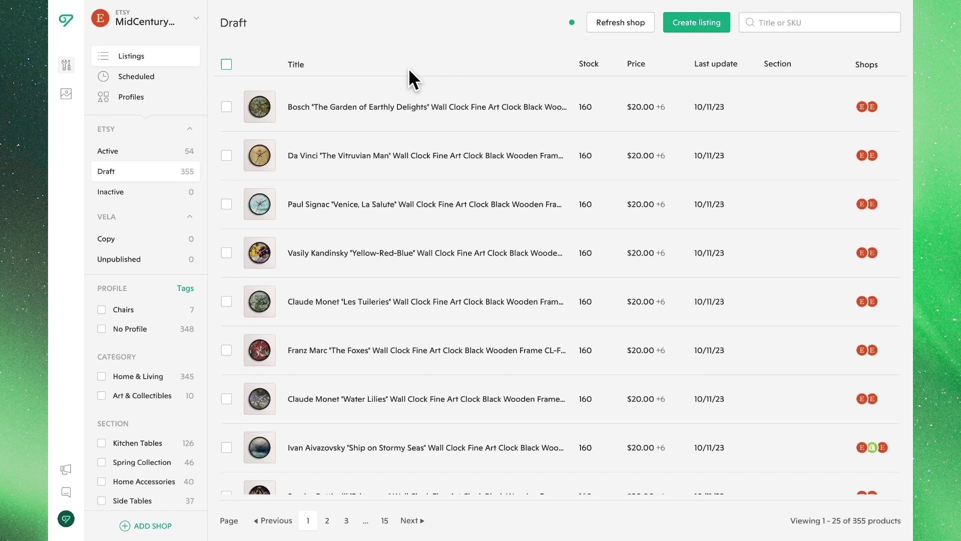
# Step: Copy the Bosch "The Garden of Earthly Delights" CL-HBO-01 draft within the MidCenturyModern4U shop
pyautogui.moveTo(547, 85)
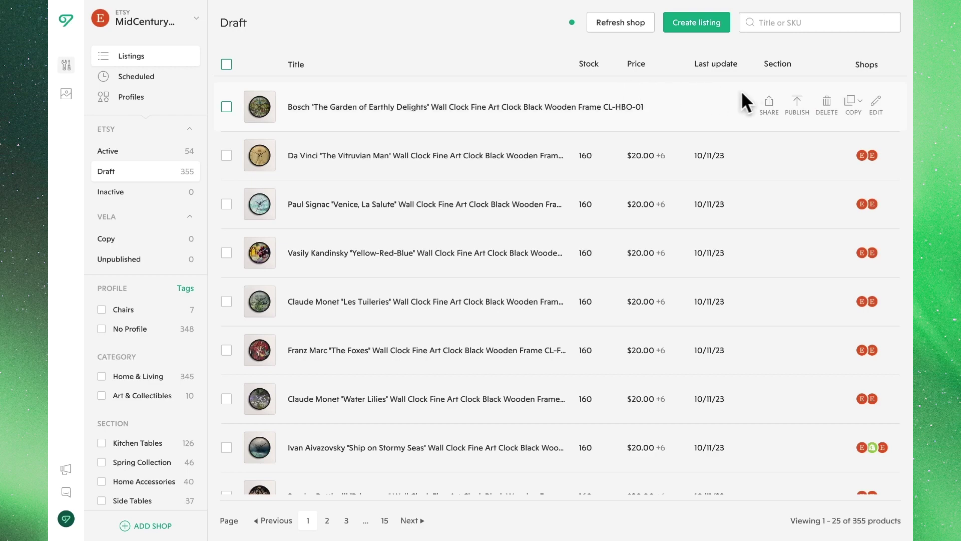
pyautogui.click(858, 103)
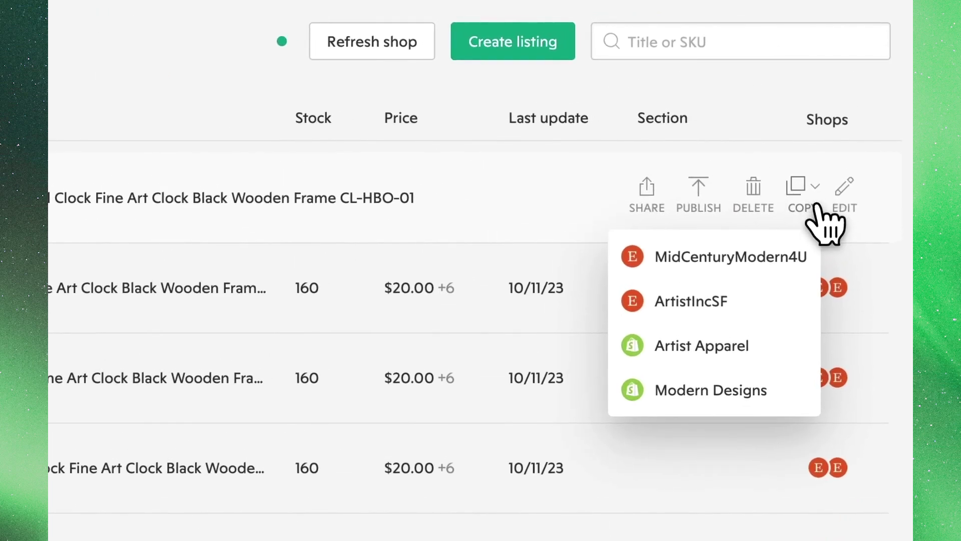
pyautogui.click(843, 175)
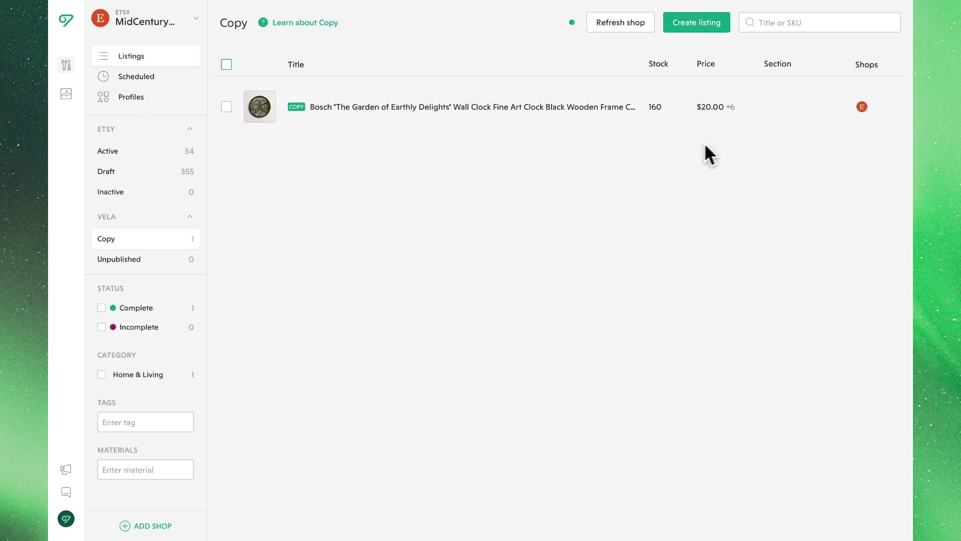
# Step: Publish the copied Bosch "The Garden of Earthly Delights" listing as active, accepting the listing fee
pyautogui.click(804, 111)
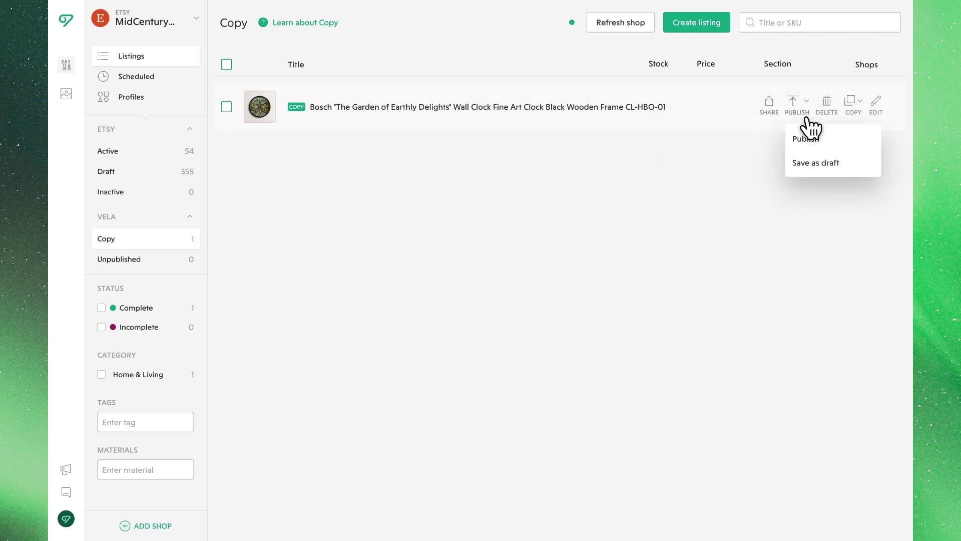
pyautogui.click(815, 136)
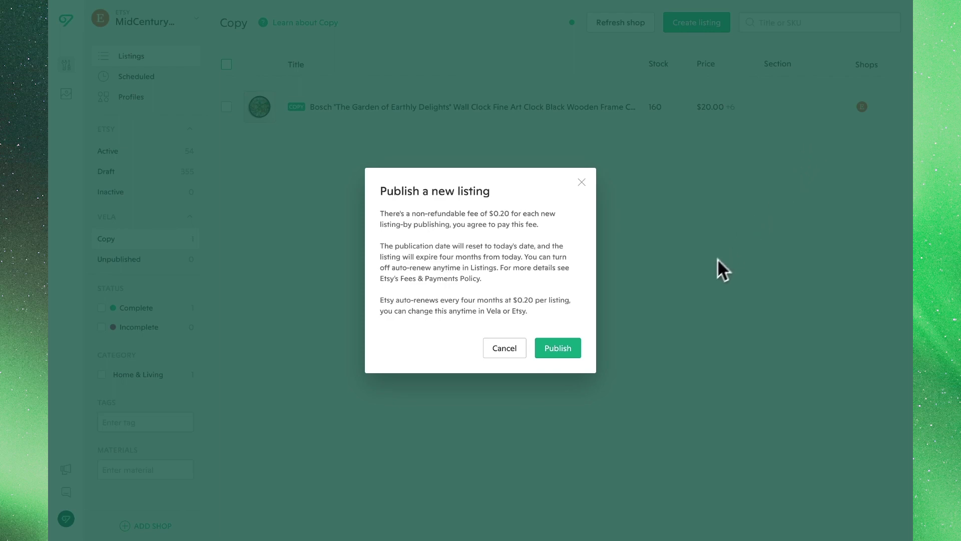
pyautogui.click(576, 357)
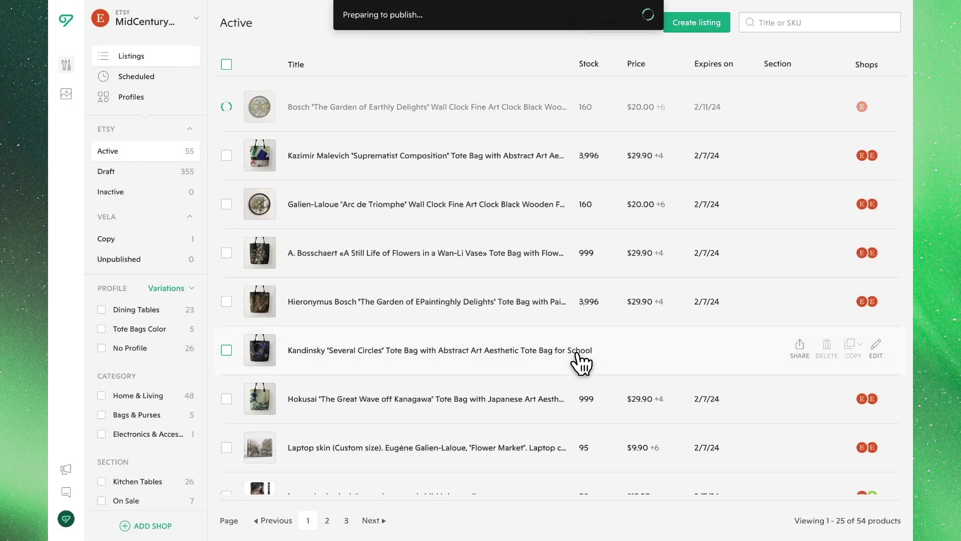